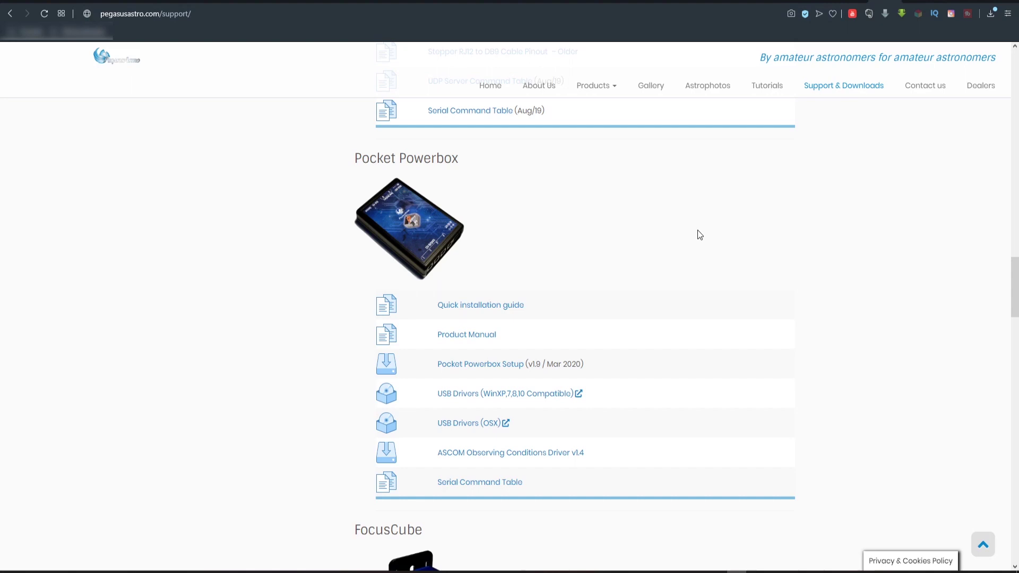
Download the Windows-compatible USB drivers from the Pocket Powerbox section of the Pegasus Astro support page.
scroll(799, 242, "up", 5)
scroll(853, 244, "down", 5)
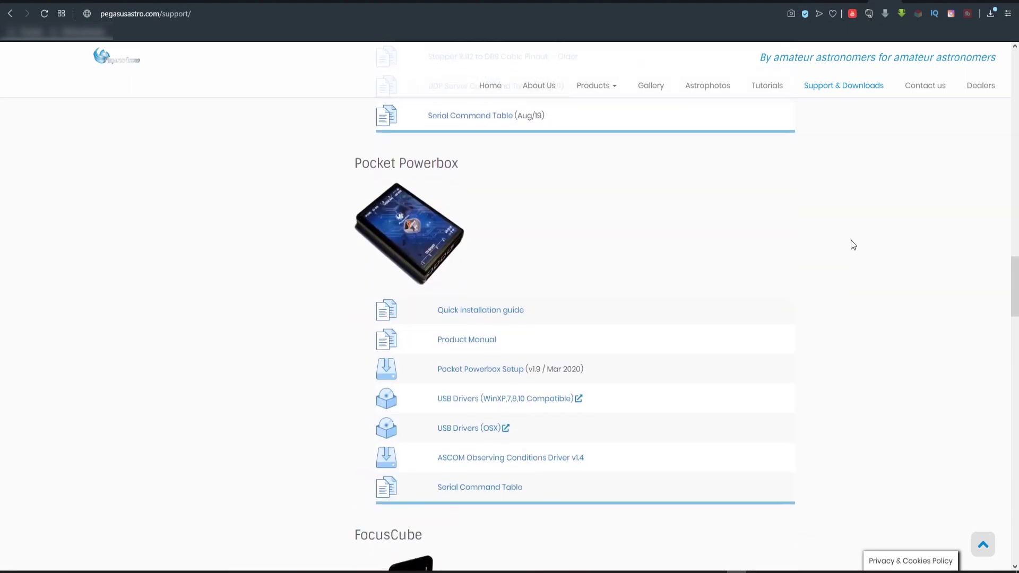
scroll(853, 244, "down", 3)
scroll(853, 245, "up", 2)
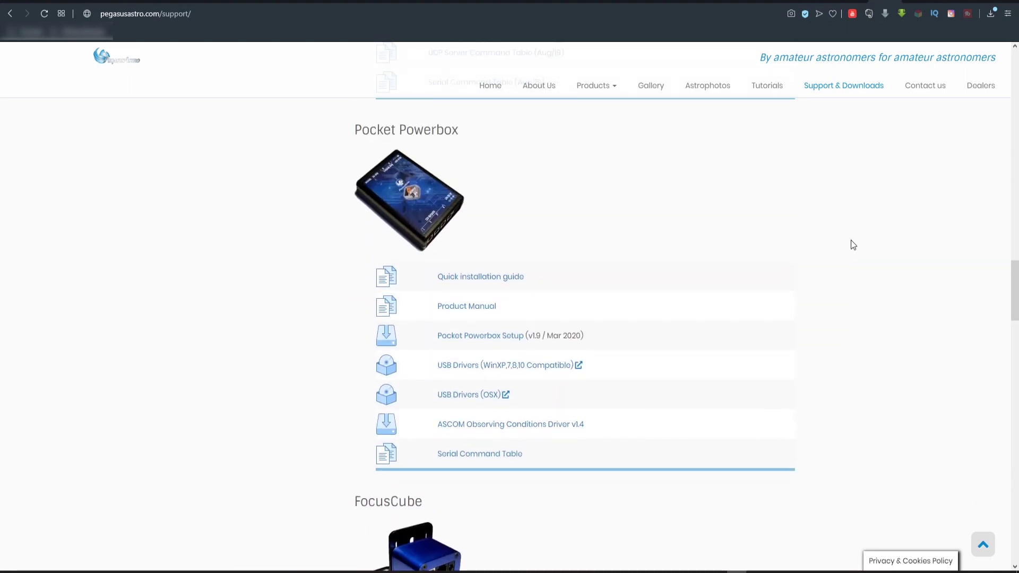
scroll(851, 243, "up", 2)
scroll(851, 243, "down", 1)
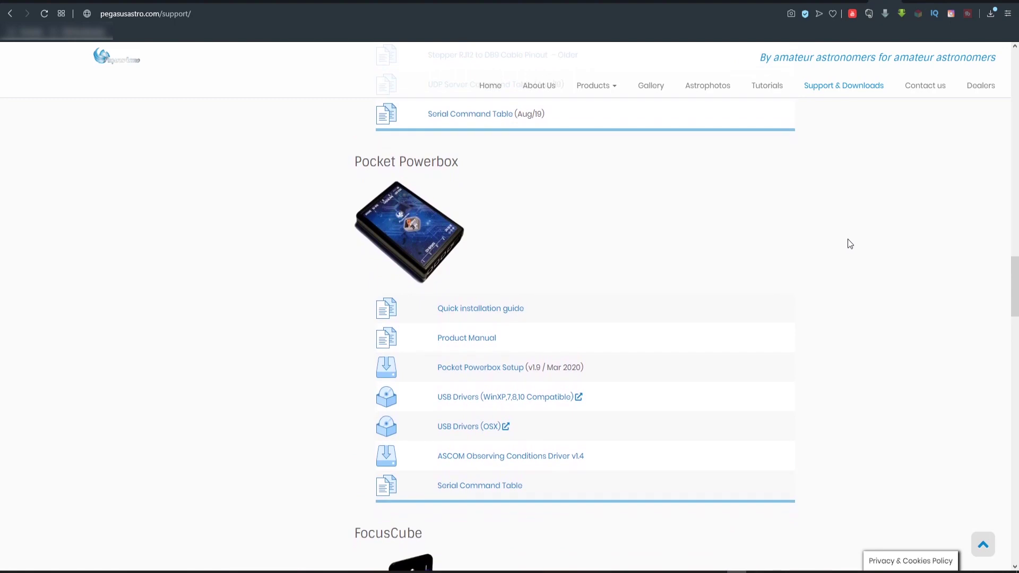
scroll(612, 259, "down", 1)
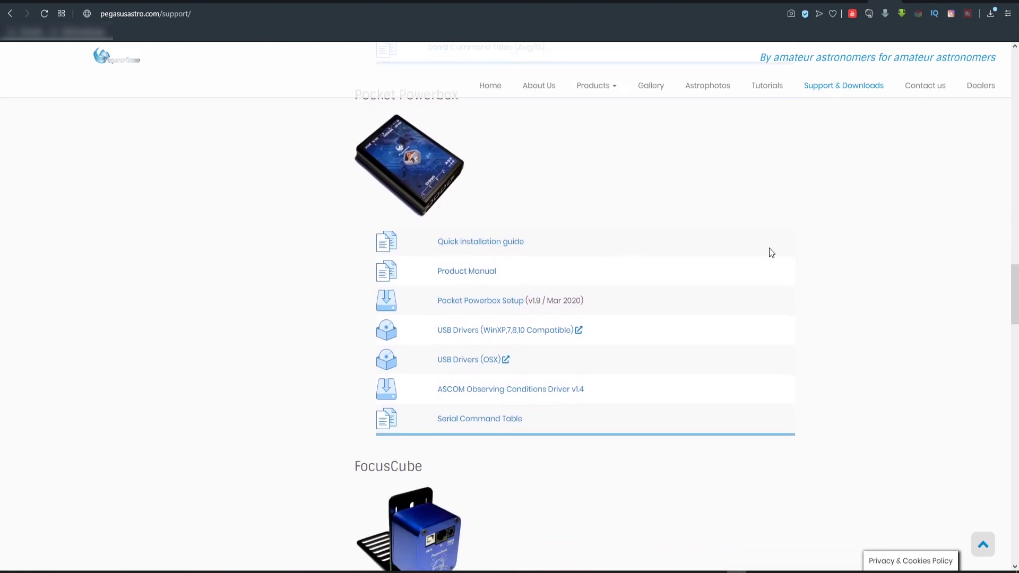
scroll(771, 252, "up", 1)
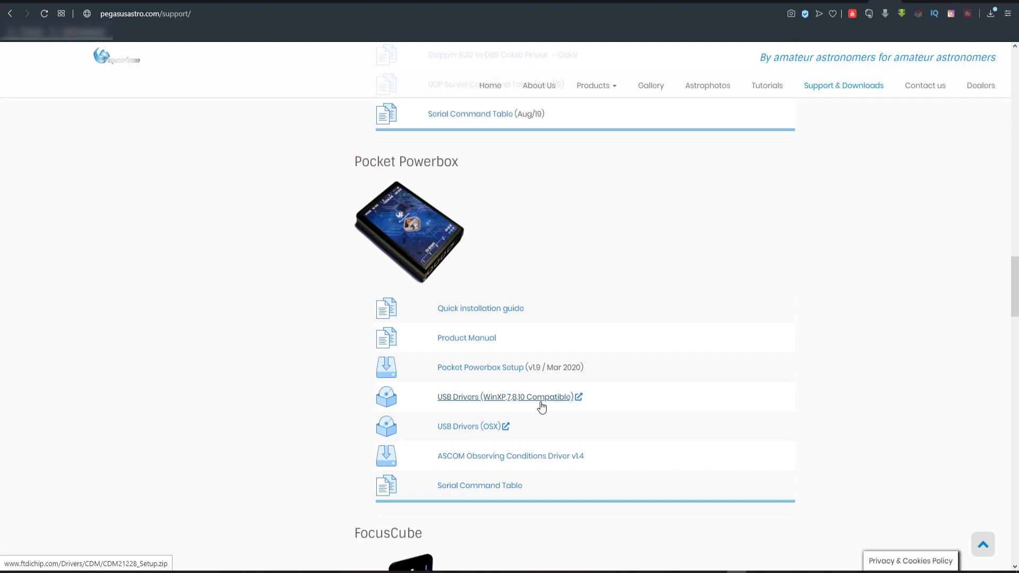
left_click(542, 407)
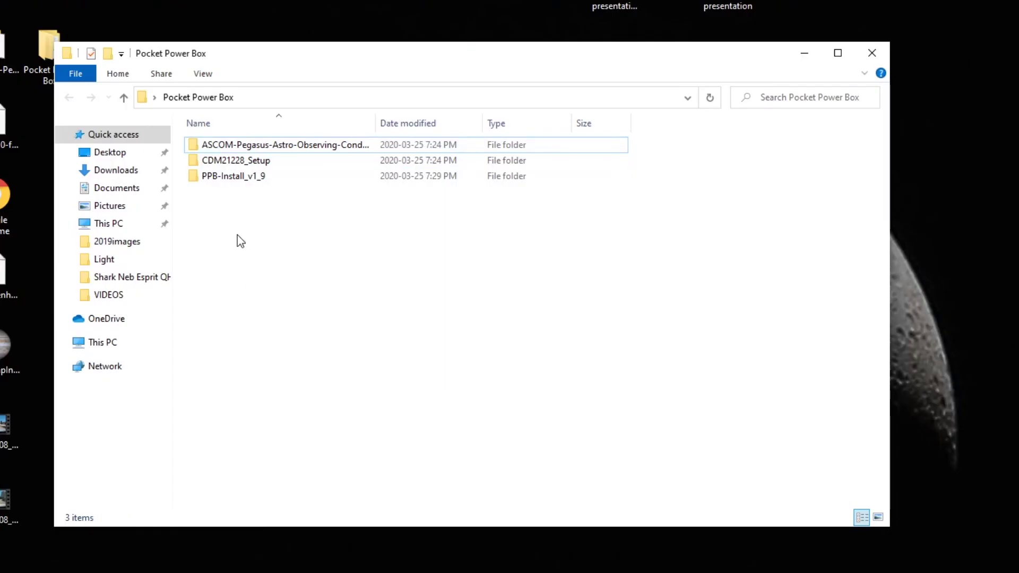
Switch to the Pocket Power Box folder in File Explorer and install the USB drivers with CDM21228_Setup.
left_click(239, 146)
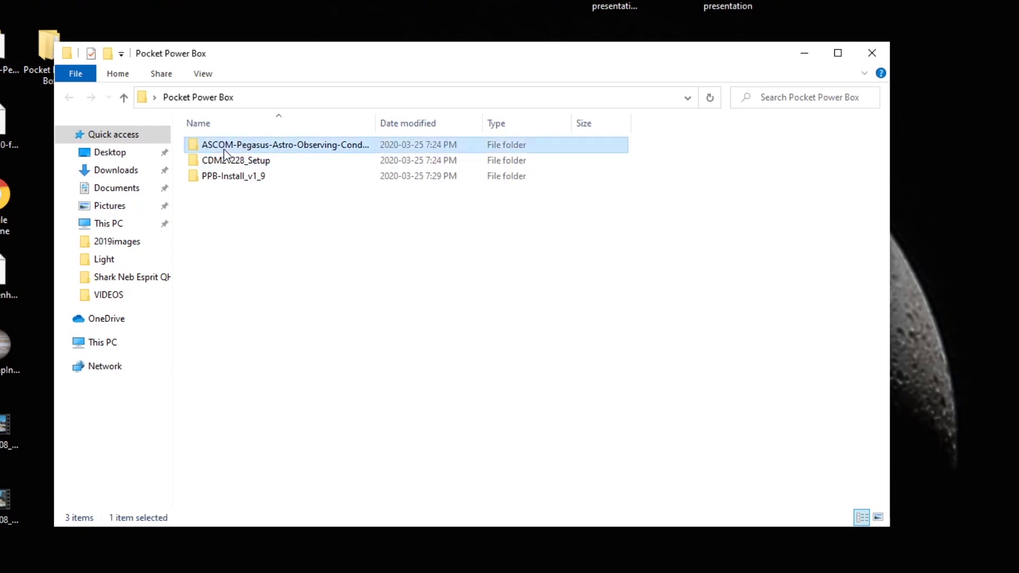
left_click(254, 160)
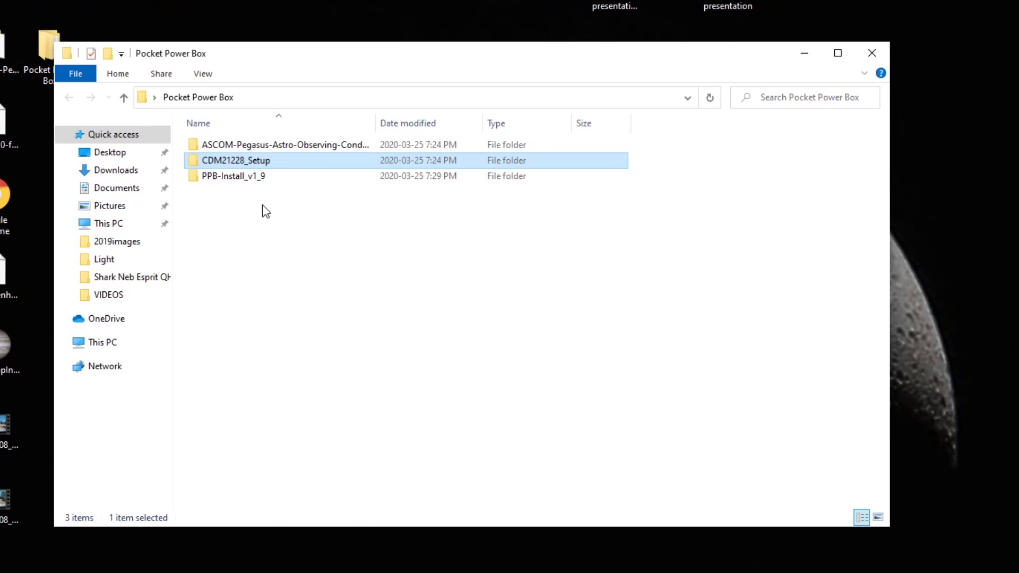
left_click(232, 176)
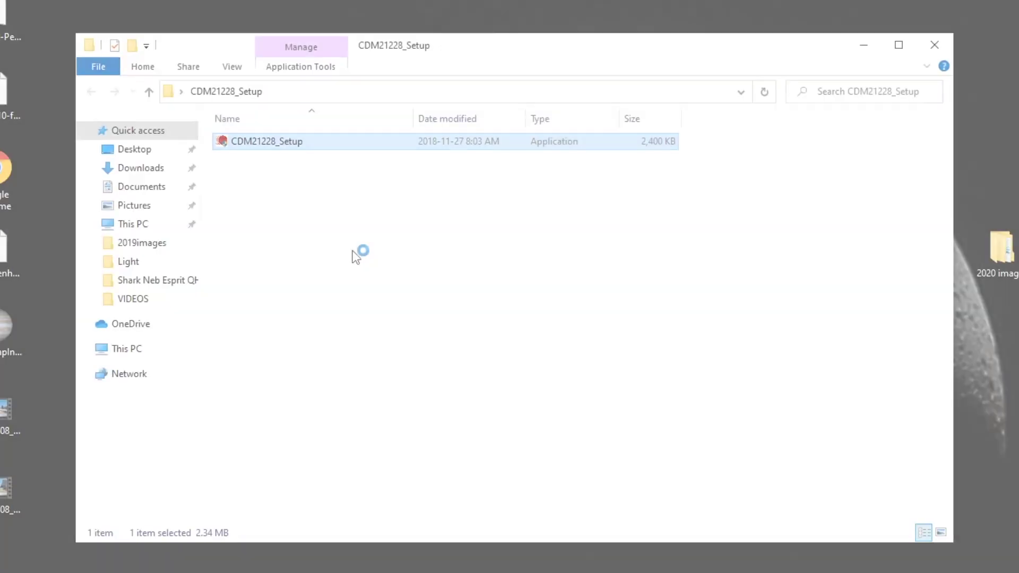
left_click(499, 429)
left_click(619, 445)
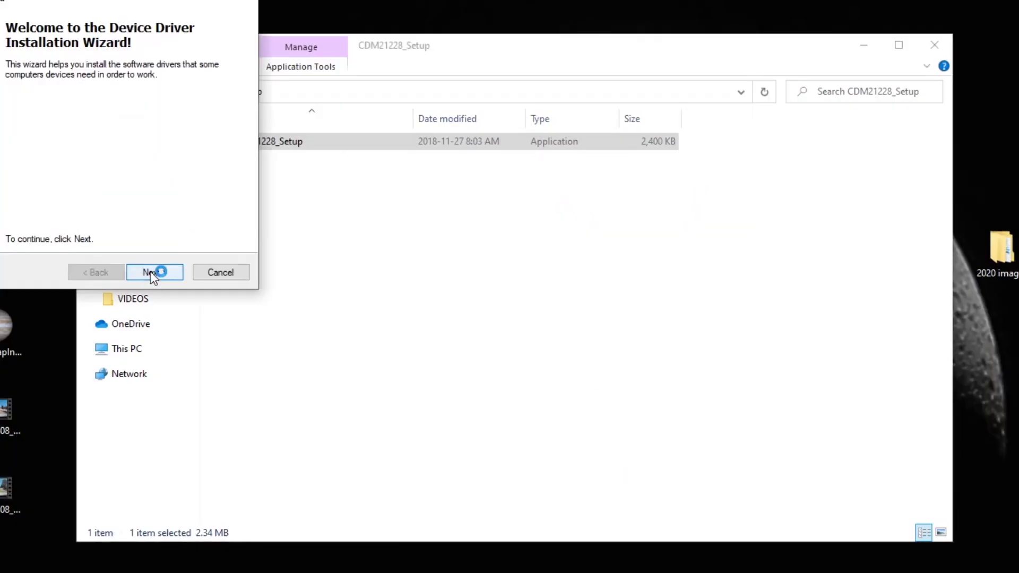
left_click(151, 272)
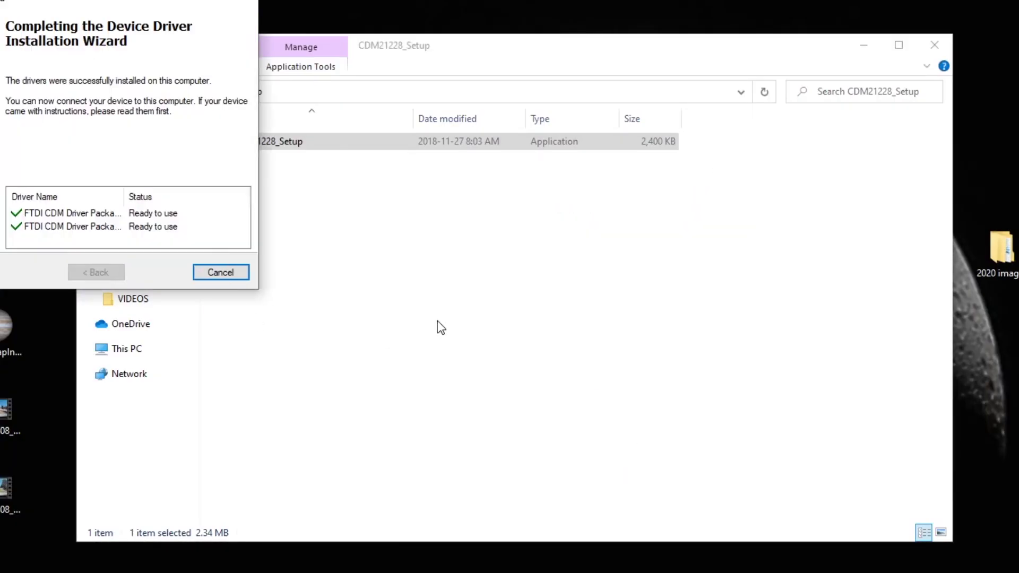
key("Return")
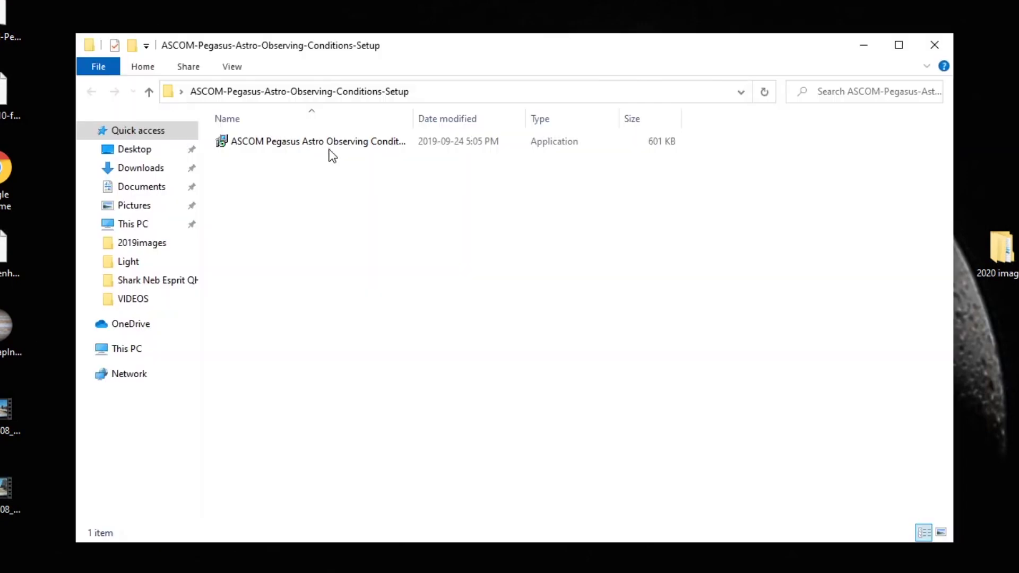
Install the ASCOM Pegasus Astro Observing Conditions Driver from its setup folder.
double_click(332, 154)
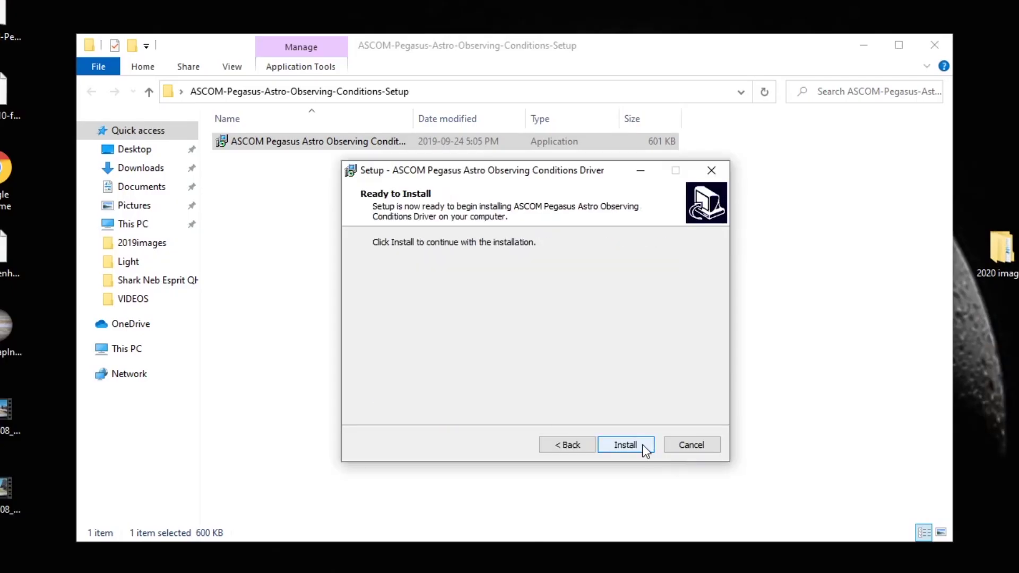
left_click(639, 446)
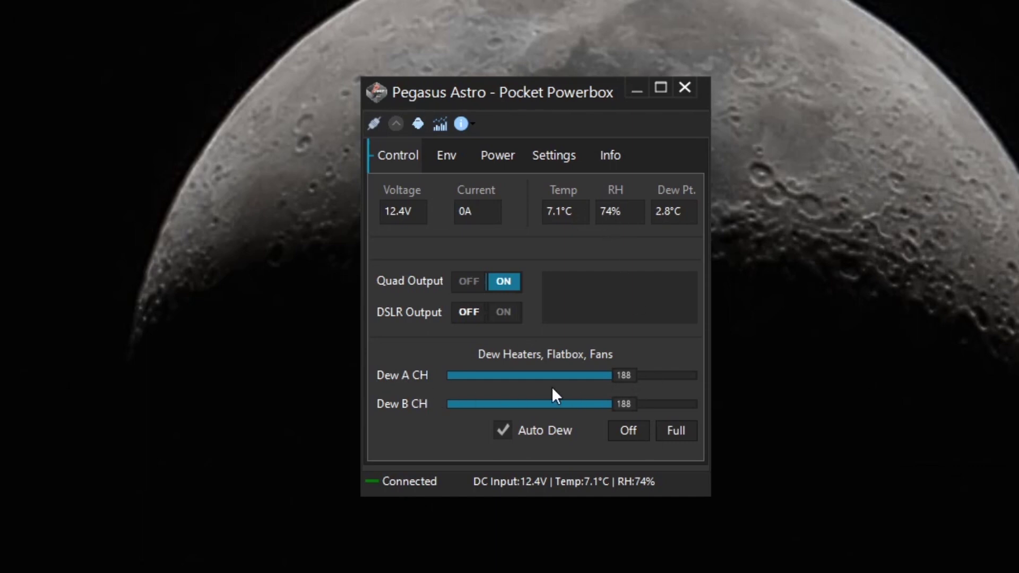
Switch to the Pegasus Astro Pocket Powerbox software and examine its environment and power graphs.
left_click(445, 156)
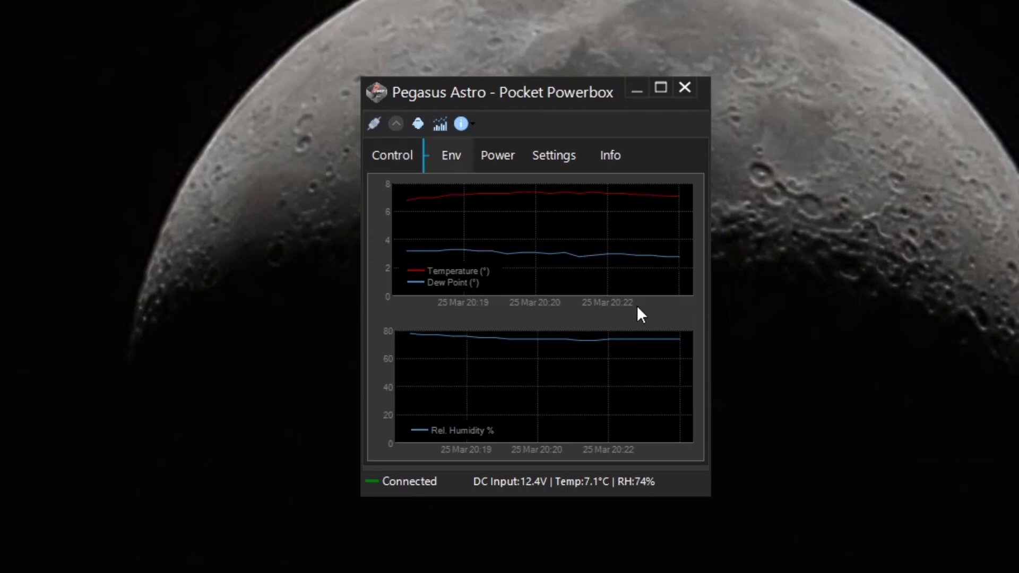
left_click(502, 161)
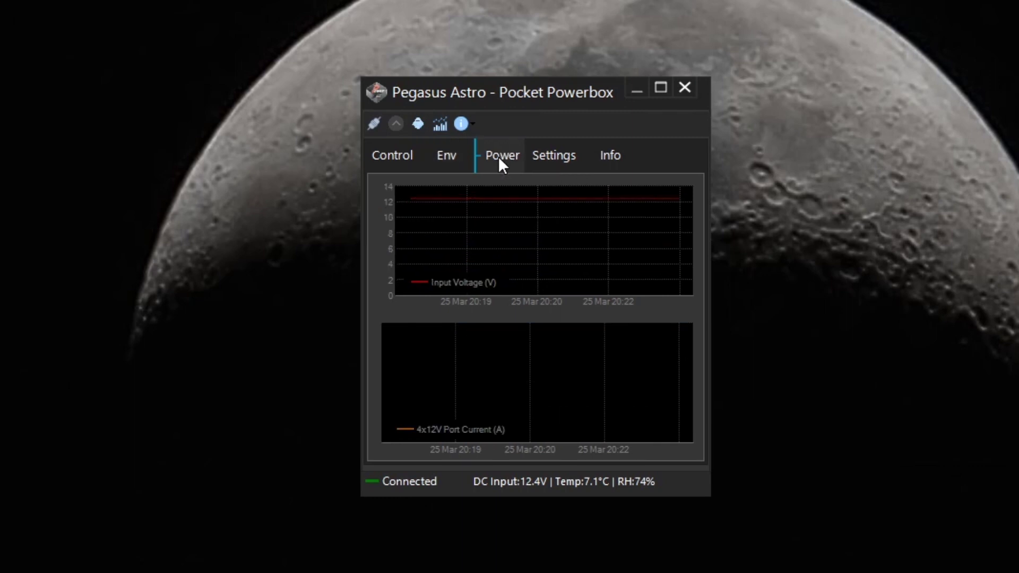
Review the units and power-on-startup options in the Powerbox settings, choosing Metric and All Outputs ON.
left_click(548, 155)
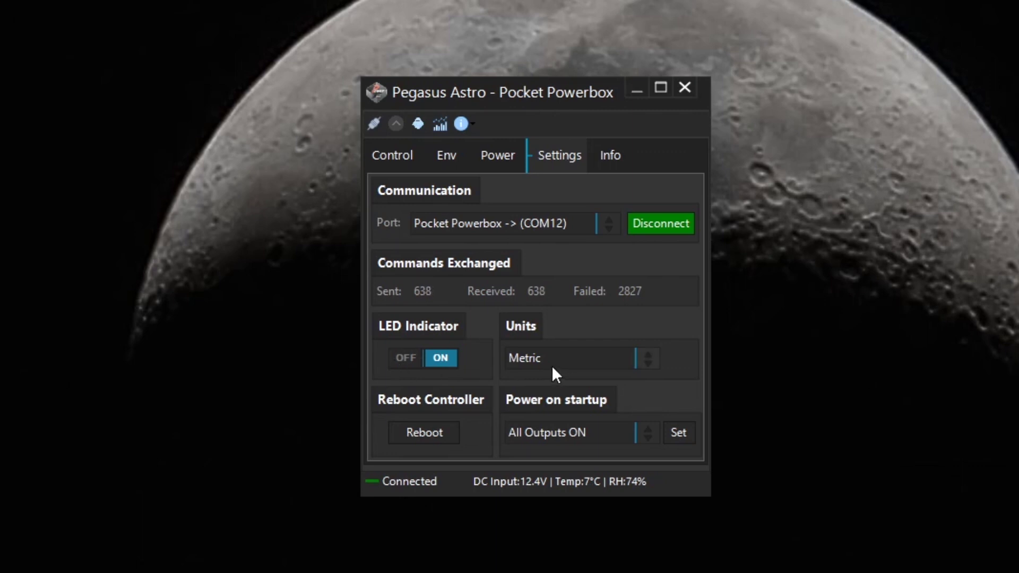
left_click(578, 366)
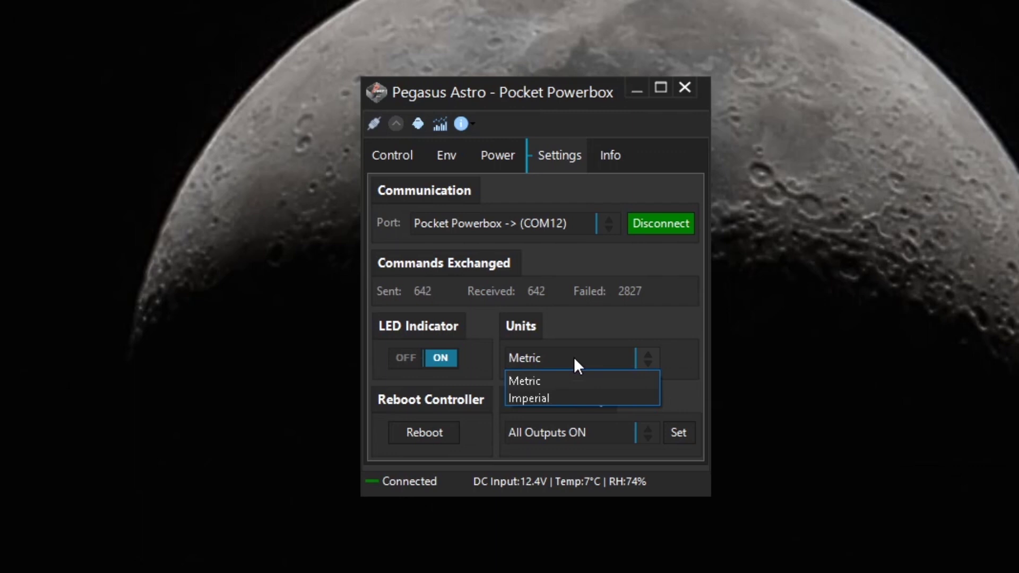
left_click(574, 359)
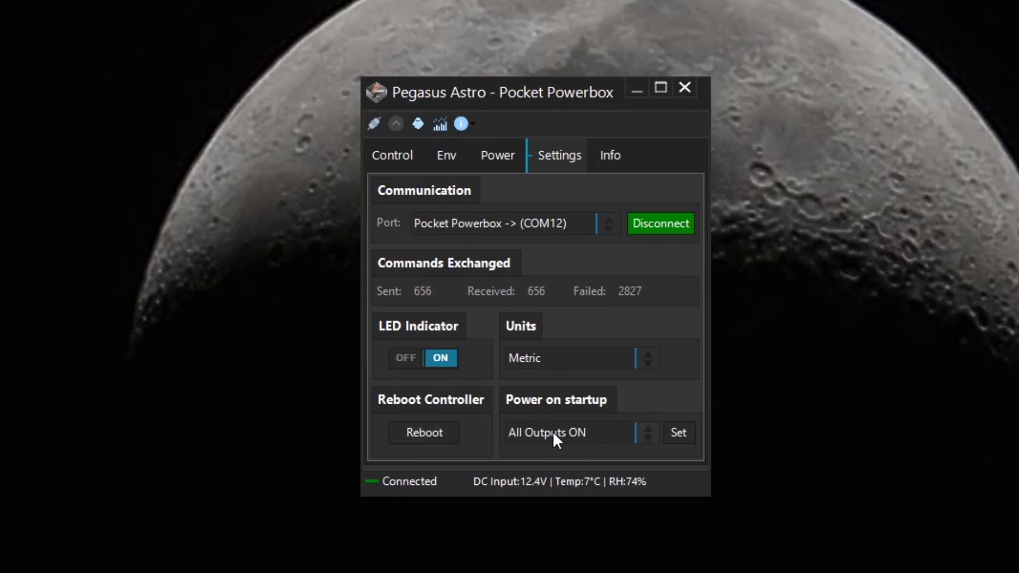
left_click(607, 432)
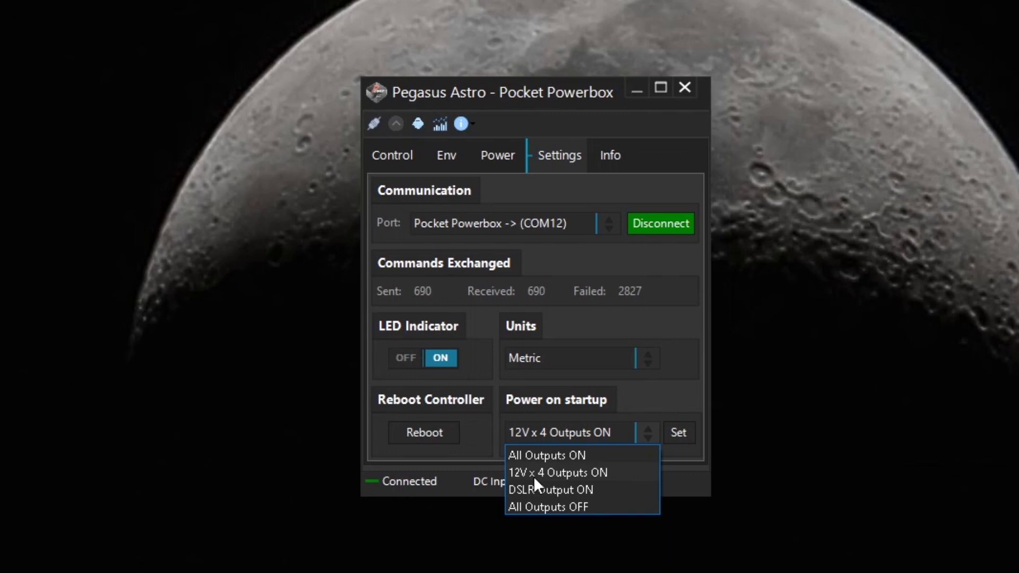
left_click(625, 455)
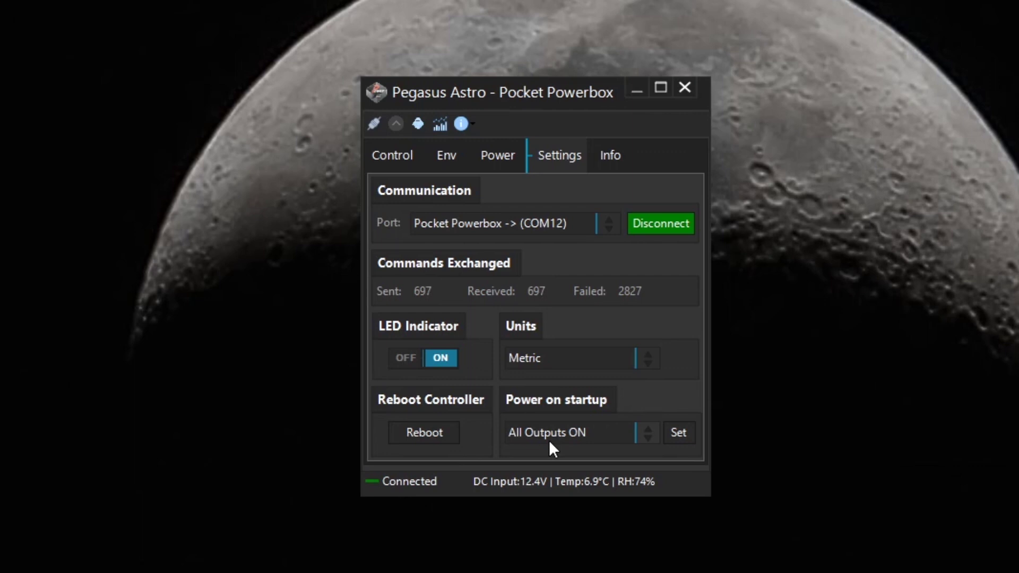
Check the battery level and version information, and view the update and debug log options.
left_click(608, 156)
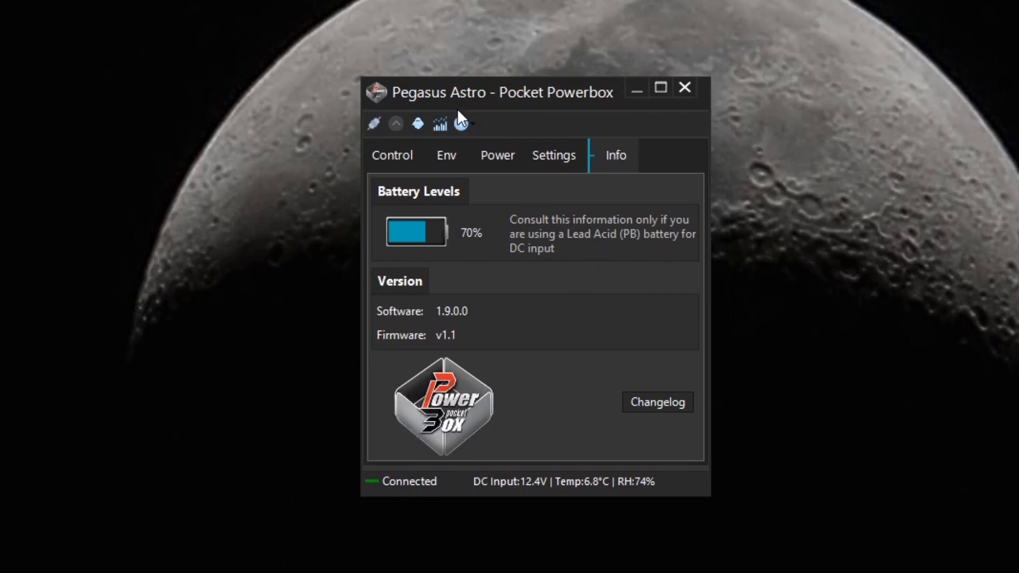
left_click(459, 129)
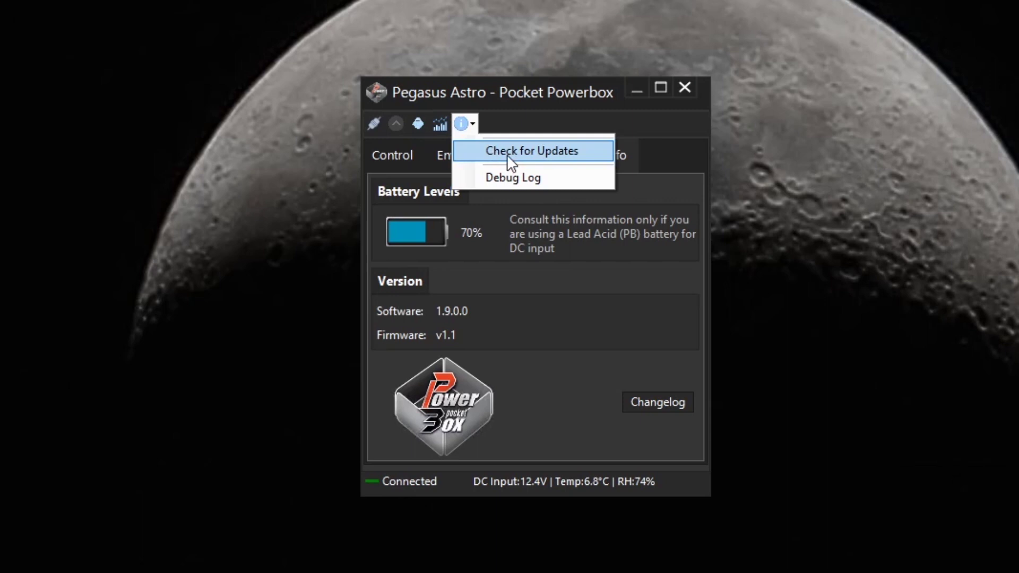
left_click(533, 109)
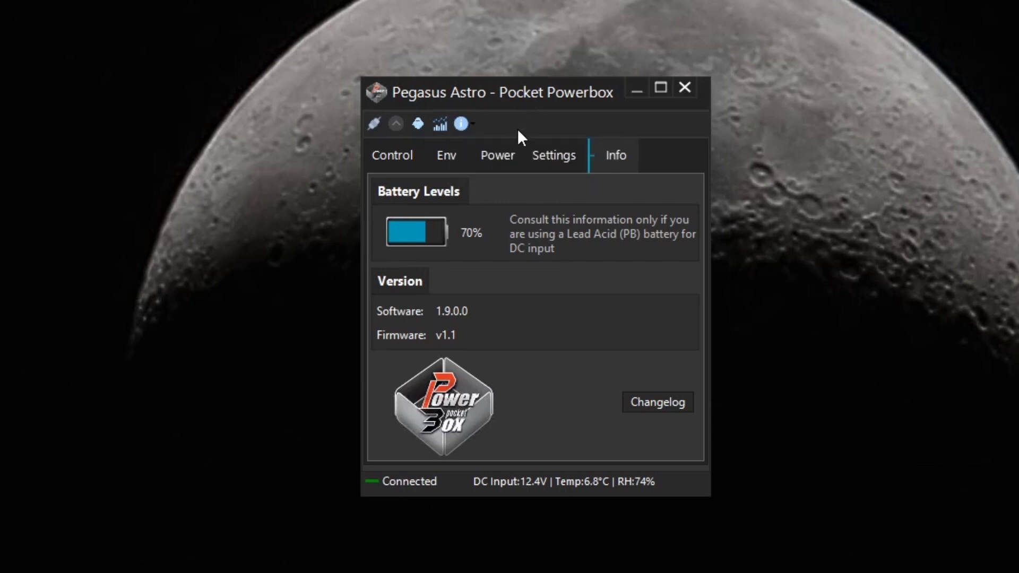
Export the Powerbox graph data and decline to open the export directory.
left_click(440, 127)
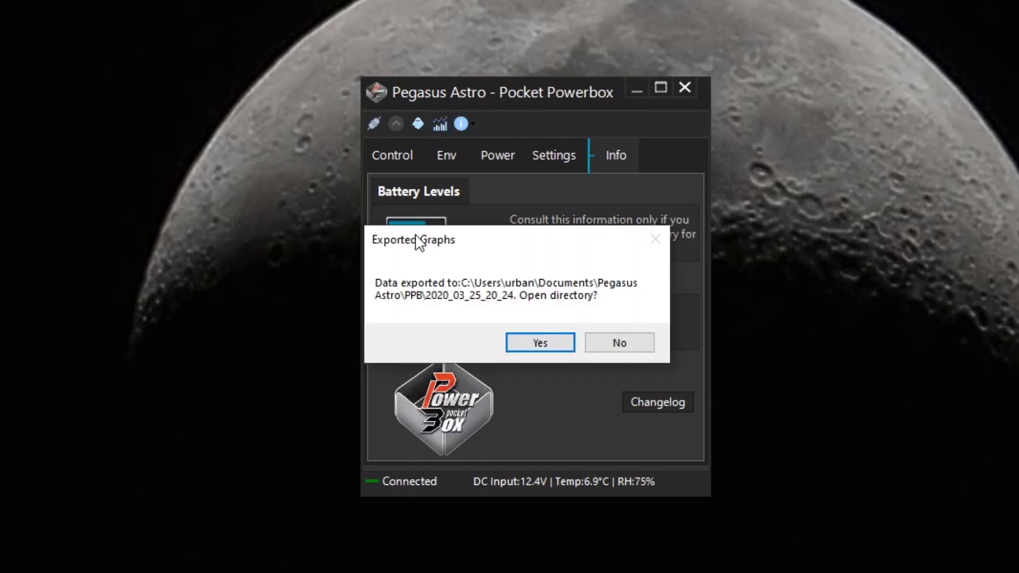
left_click(620, 341)
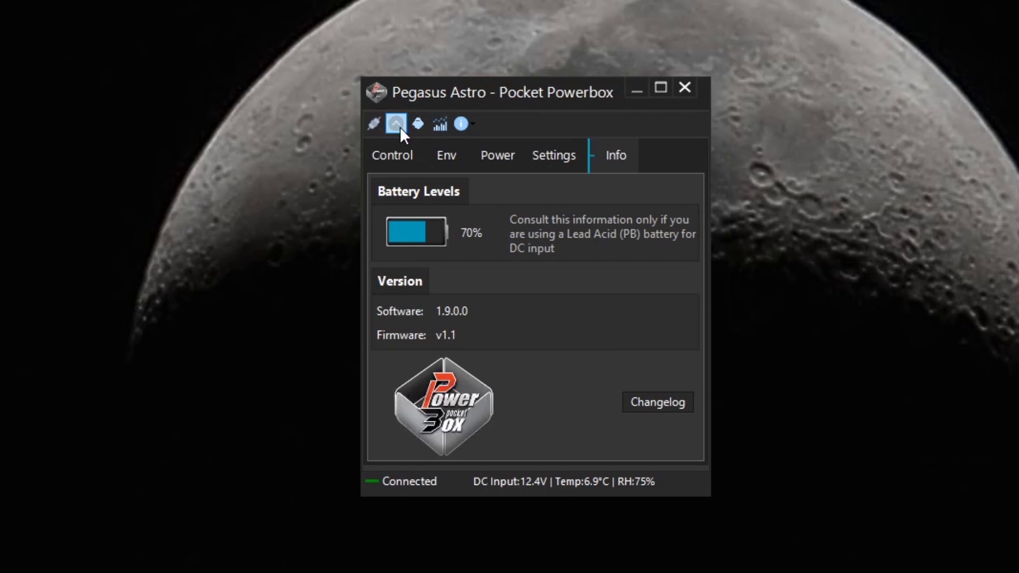
Turn on Ghost Window mode and place the Pocket Powerbox control readings over the imaging software, away from the event list.
left_click(417, 126)
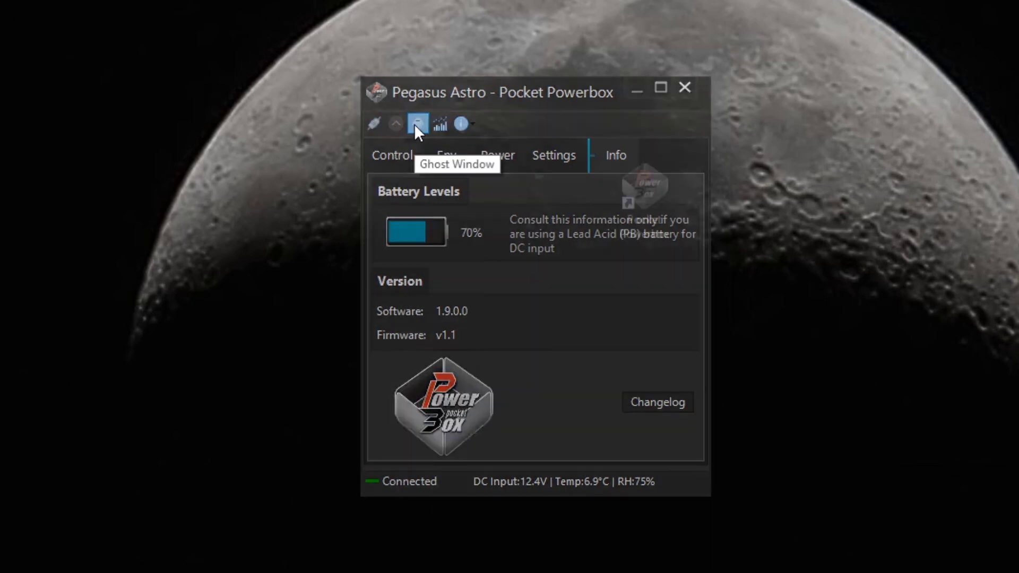
left_click_drag(571, 107, 569, 72)
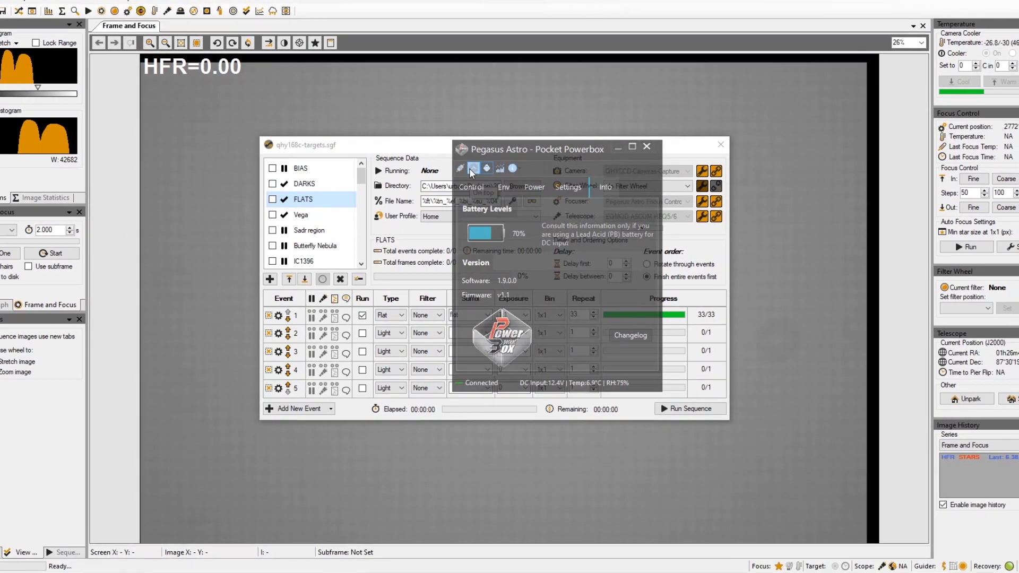
left_click_drag(530, 151, 748, 6)
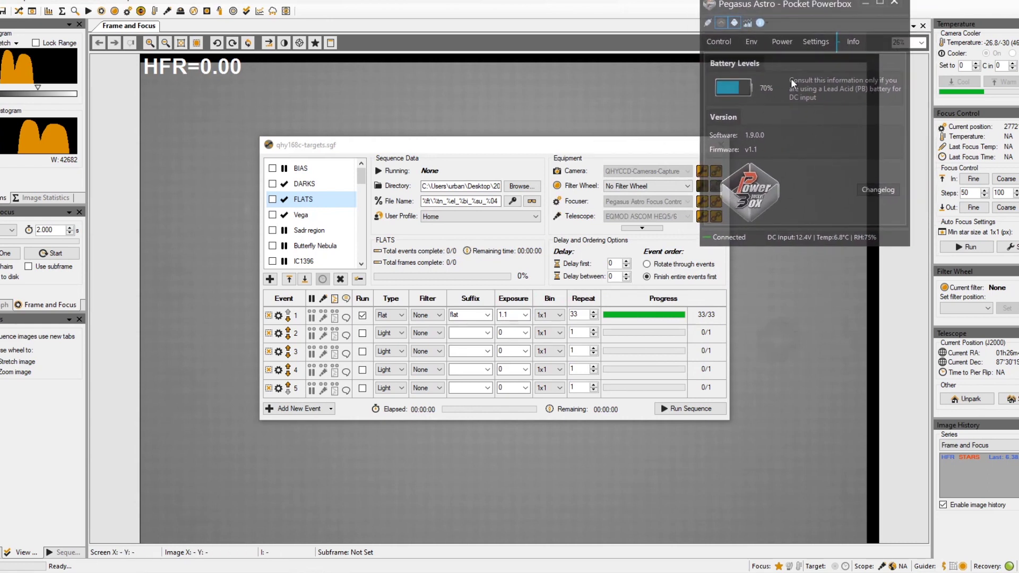
left_click(720, 42)
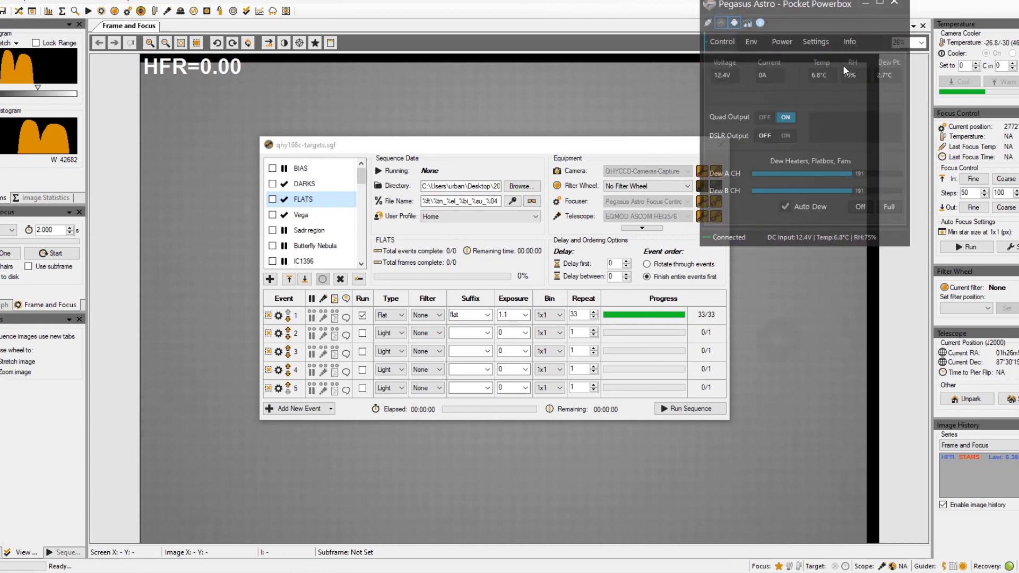